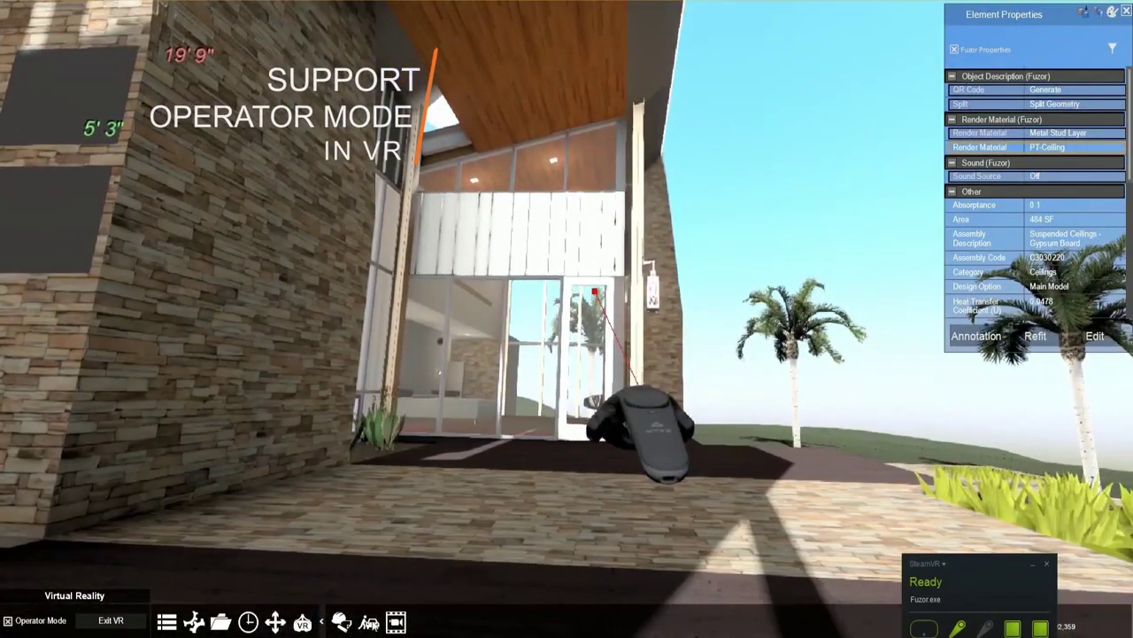
- Drag a Male Office 1 pedestrian and a second male pedestrian from the Content Library to the doorway
{"action": "left_click", "coordinate": [370, 624]}
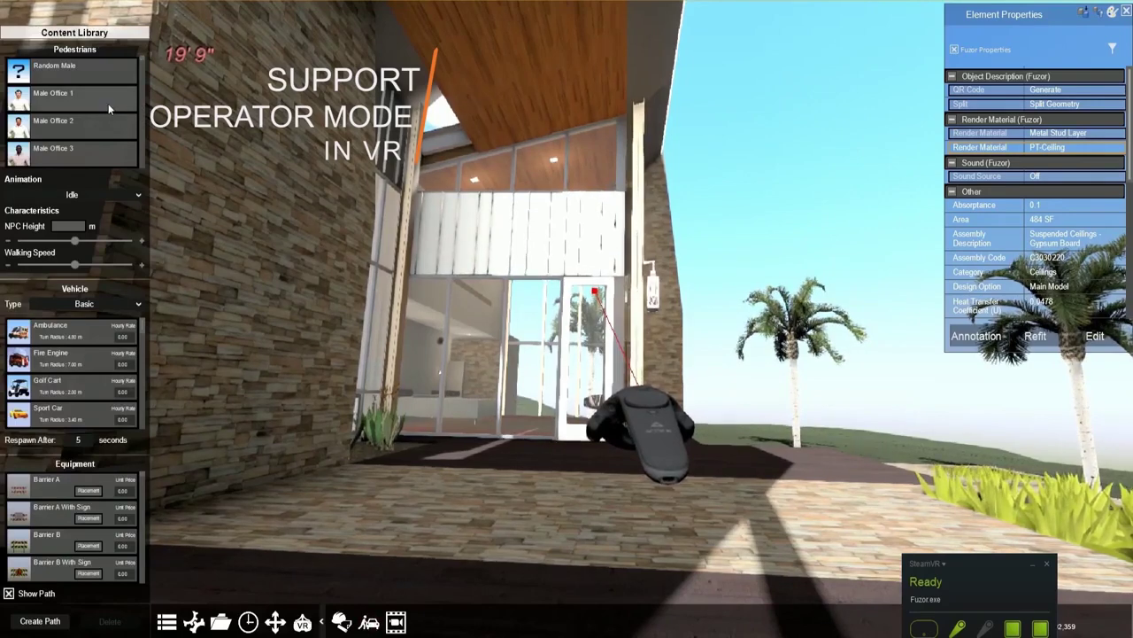
{"action": "left_click_drag", "start_coordinate": [108, 104], "coordinate": [527, 440]}
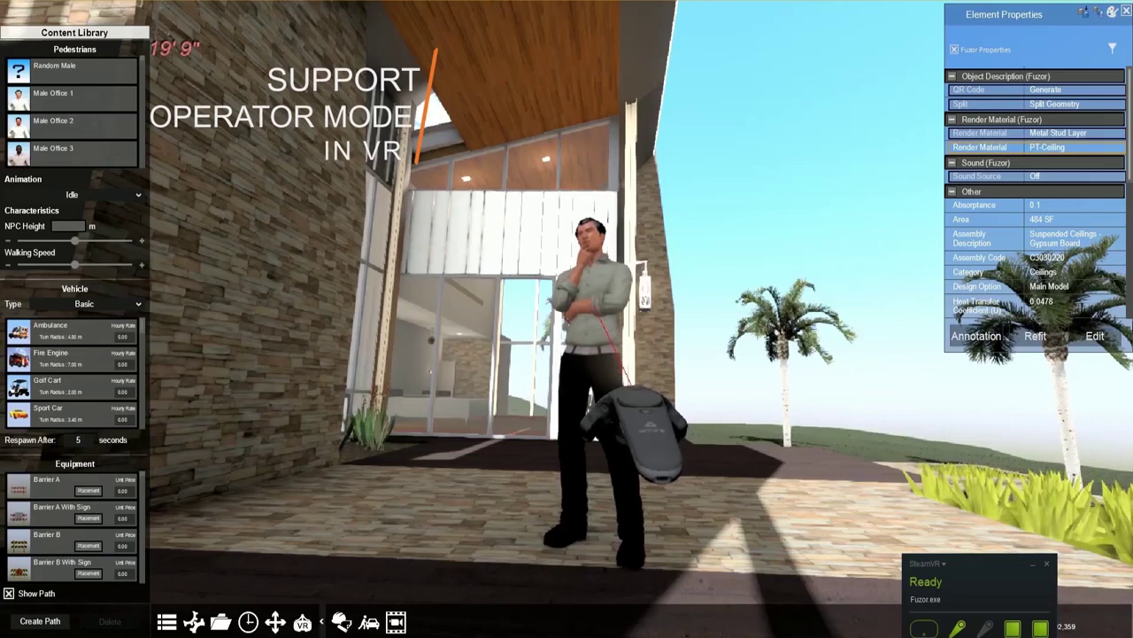
{"action": "left_click_drag", "start_coordinate": [823, 434], "coordinate": [861, 462]}
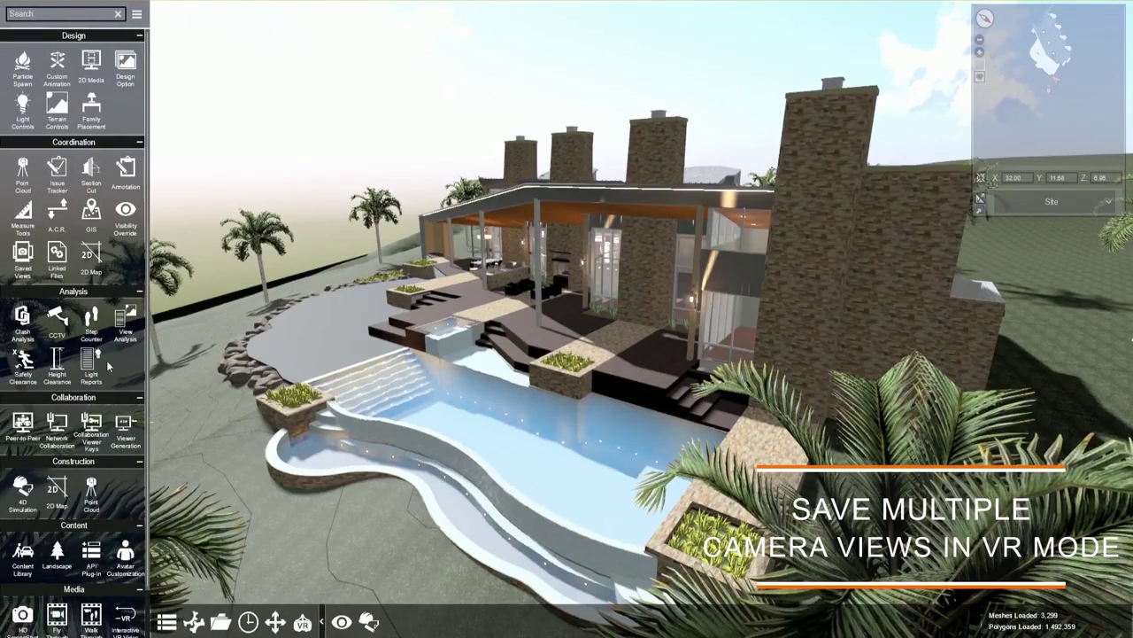
- Show the Saved Views list, then enter VR at ground level beside the pool
{"action": "left_click", "coordinate": [24, 255]}
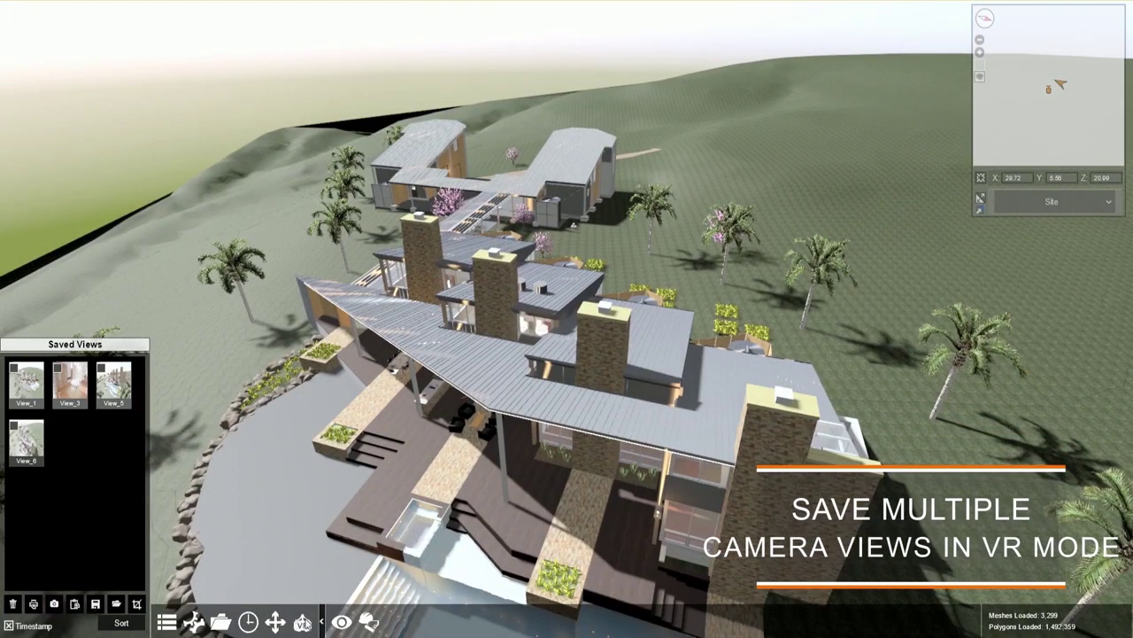
{"action": "left_click", "coordinate": [302, 623]}
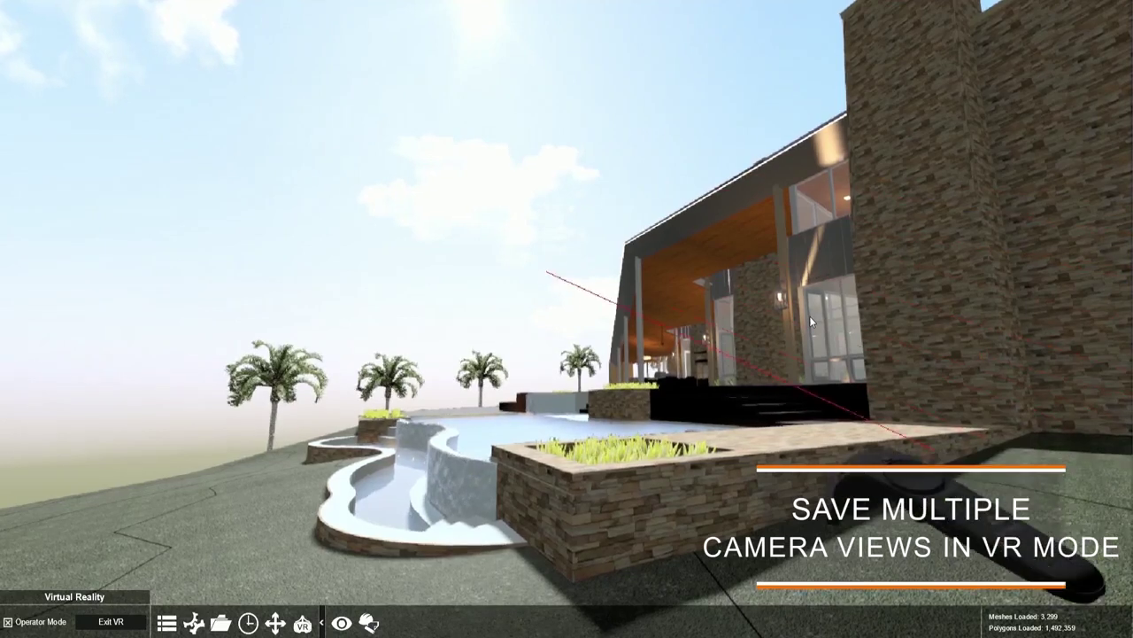